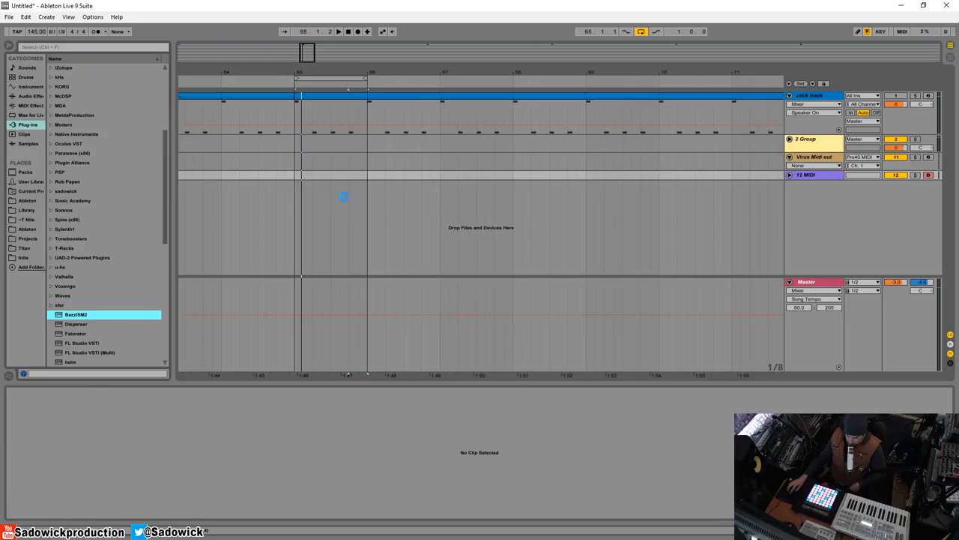
- Load BazzISM2 onto a new MIDI track and open its plug-in window over the arrangement
key("Return")
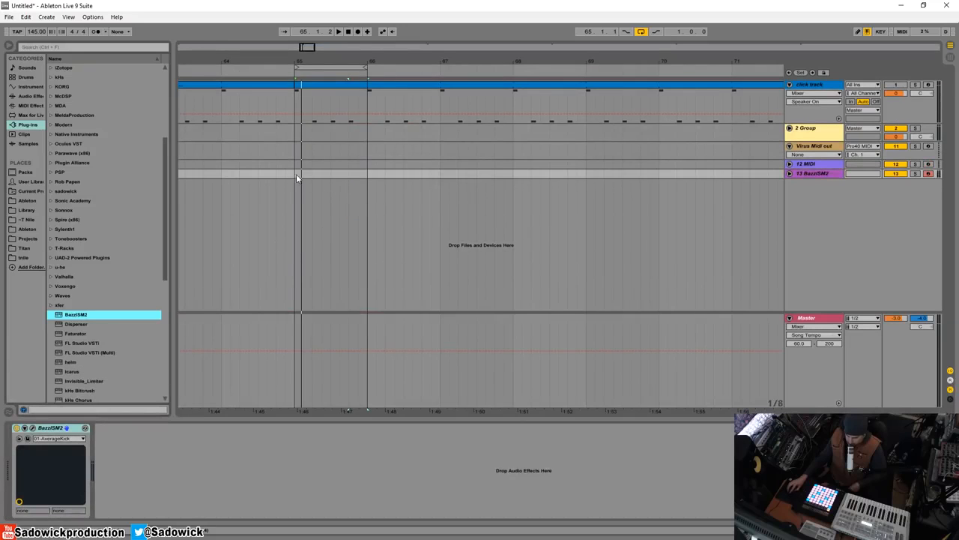
left_click(31, 427)
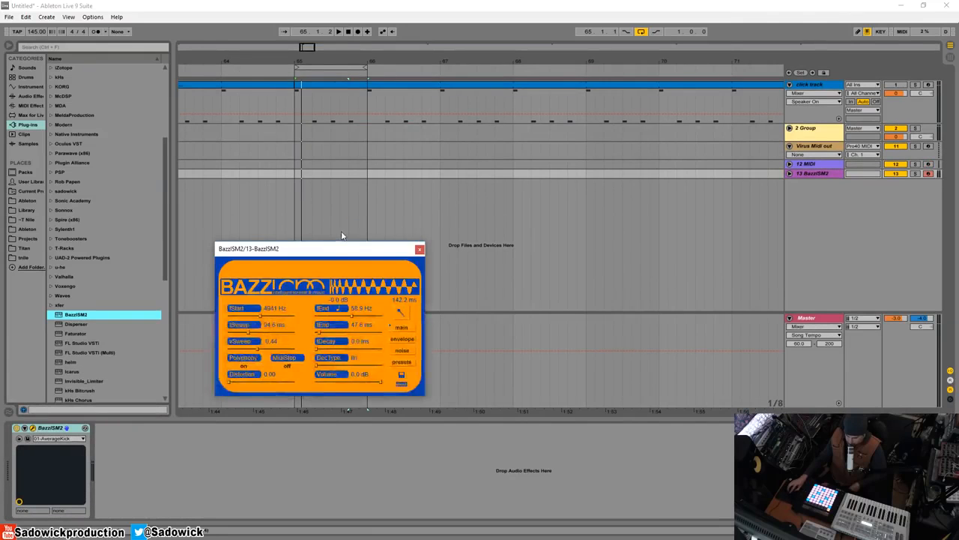
left_click_drag(330, 248, 316, 229)
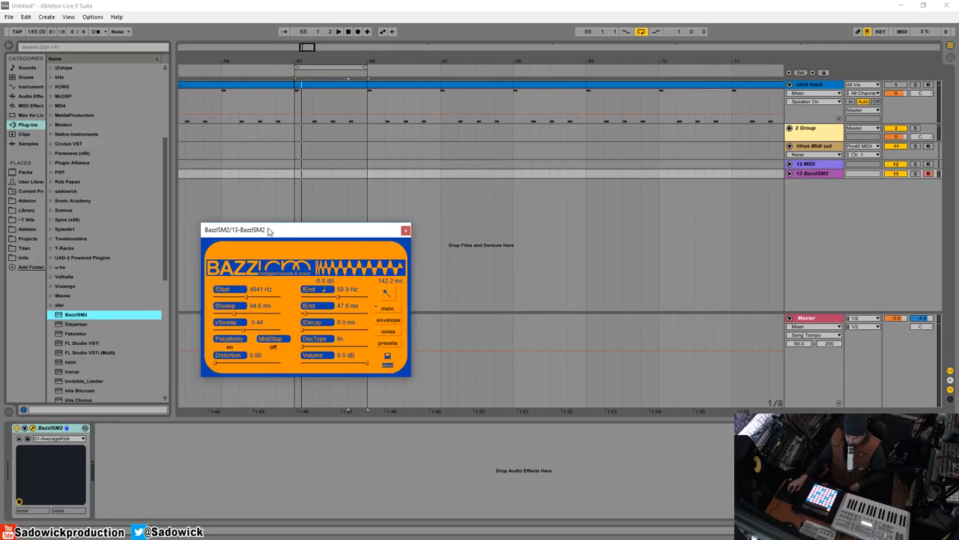
left_click_drag(293, 231, 340, 240)
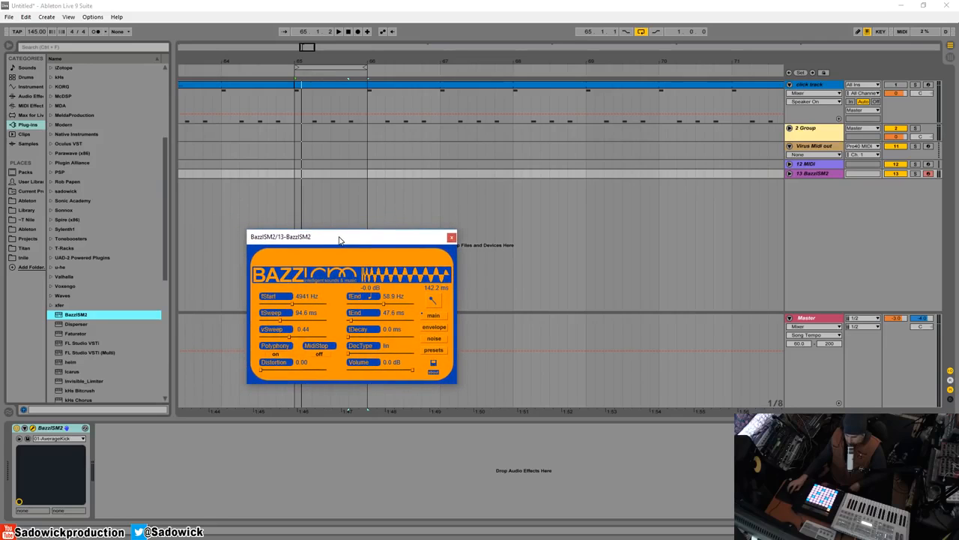
- Add the Xfer LFOTool after BazzISM2 in the device chain and place its window beside the BazzISM2 window
left_click(51, 306)
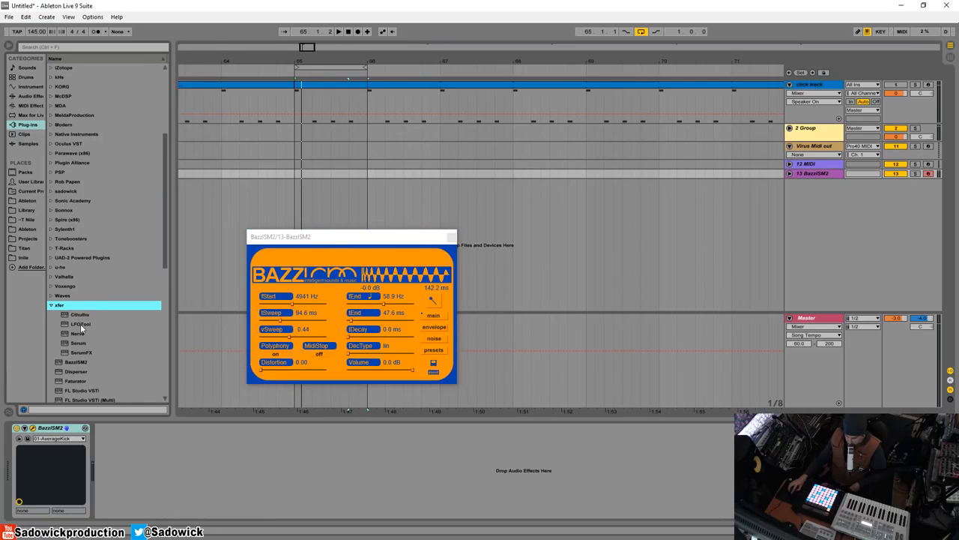
left_click_drag(81, 325, 129, 443)
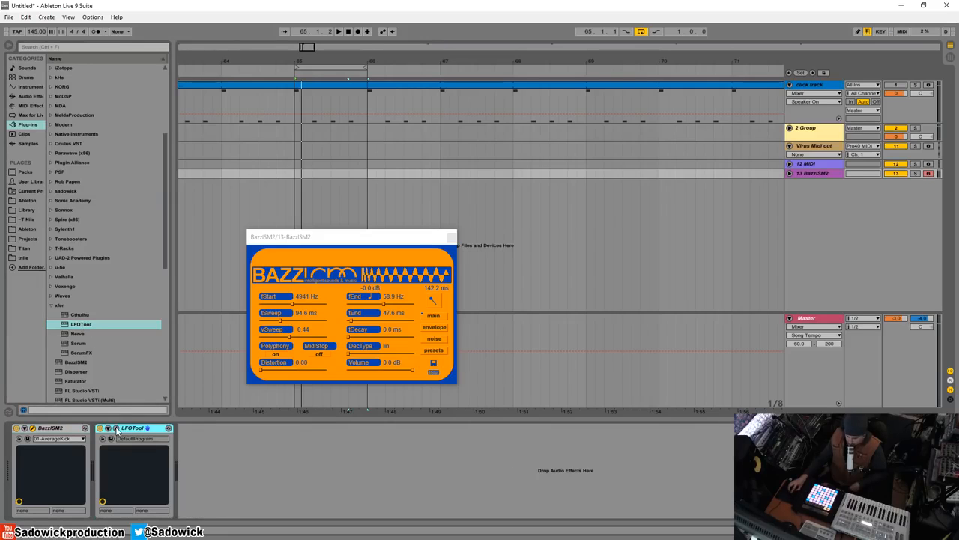
left_click_drag(428, 241, 679, 158)
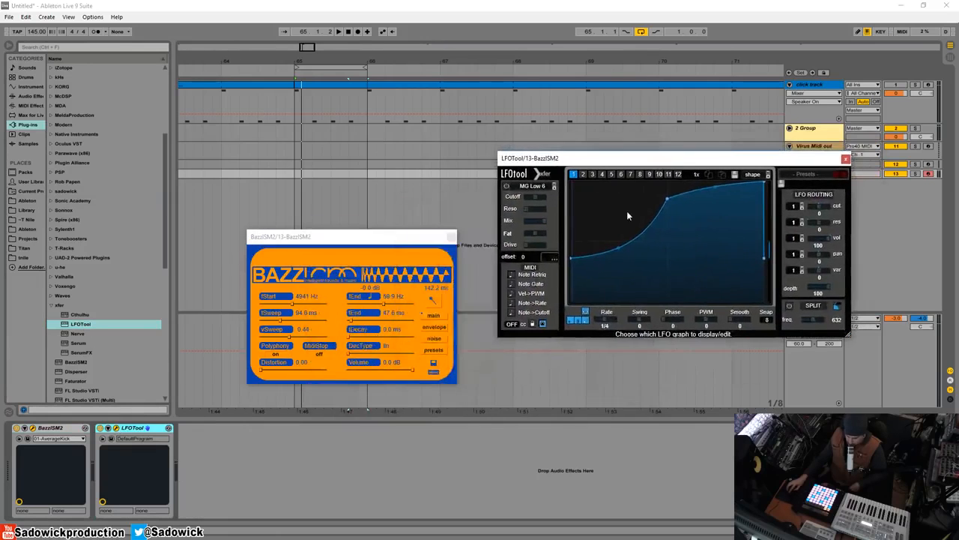
- Flatten LFOTool's volume curve to its maximum level and enable the waveform scope
left_click_drag(575, 262, 573, 182)
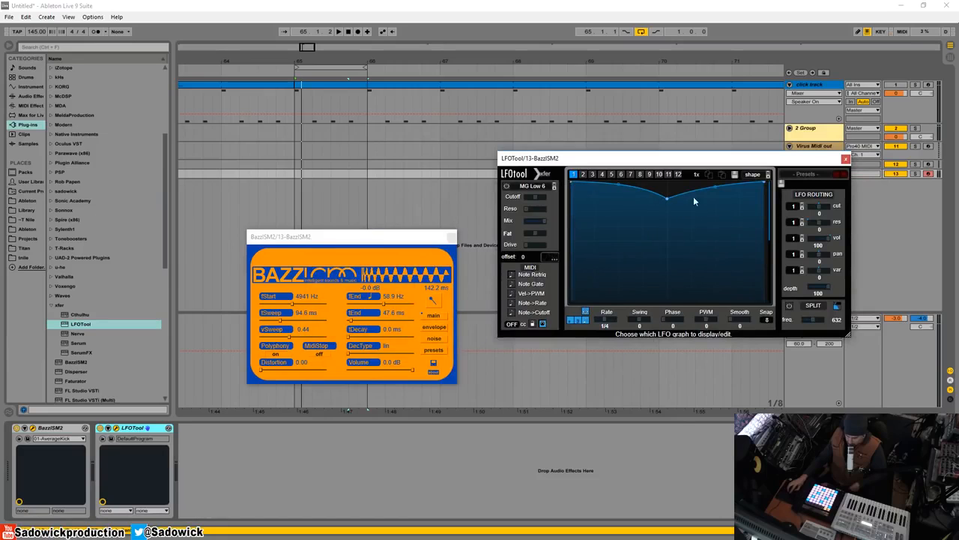
left_click_drag(671, 203, 667, 182)
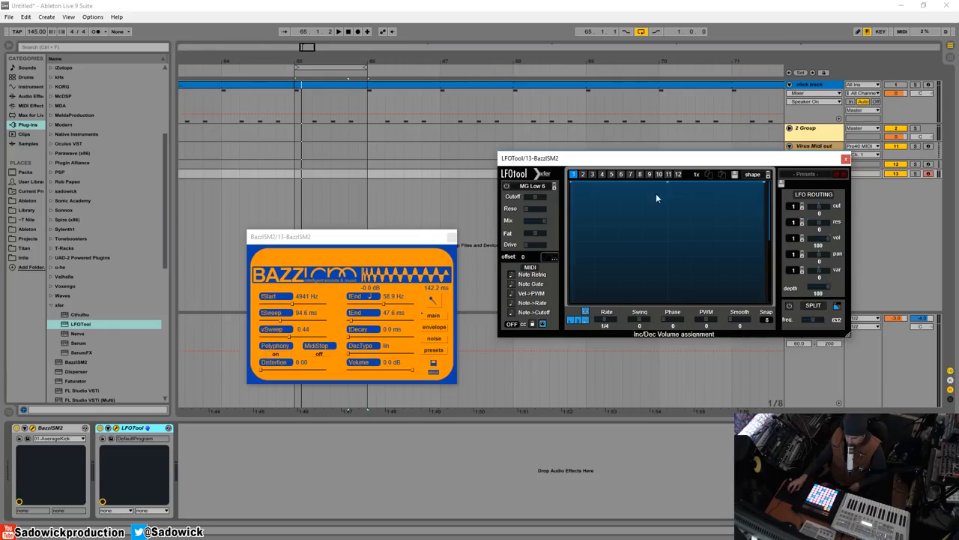
left_click(547, 258)
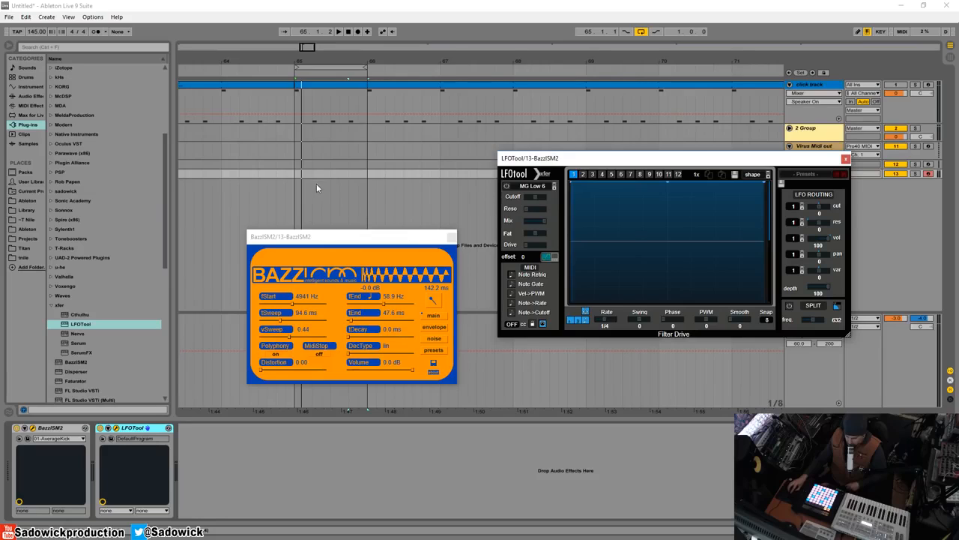
- Insert a one-bar MIDI clip at bar 65 on the BazzISM2 track and open it for note editing
left_click_drag(296, 173, 363, 175)
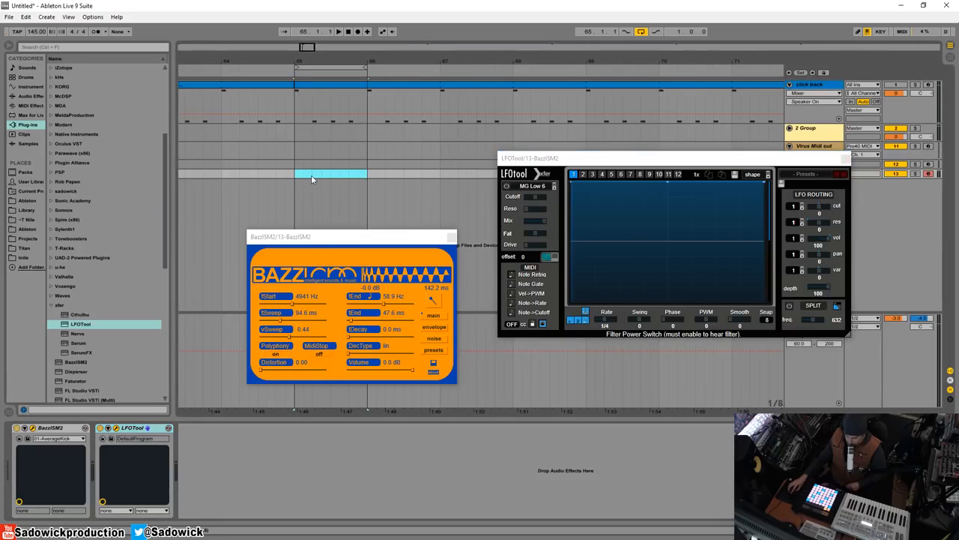
right_click(324, 176)
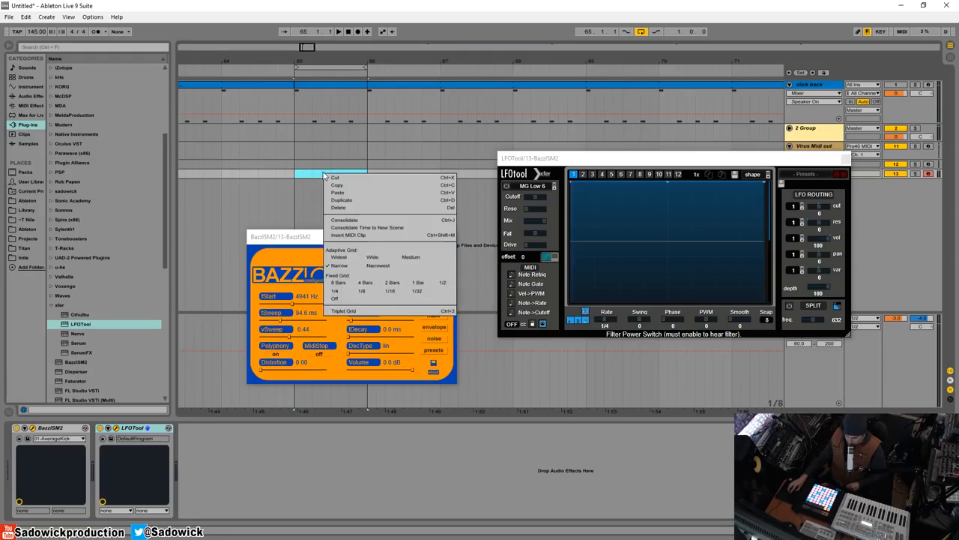
left_click(348, 234)
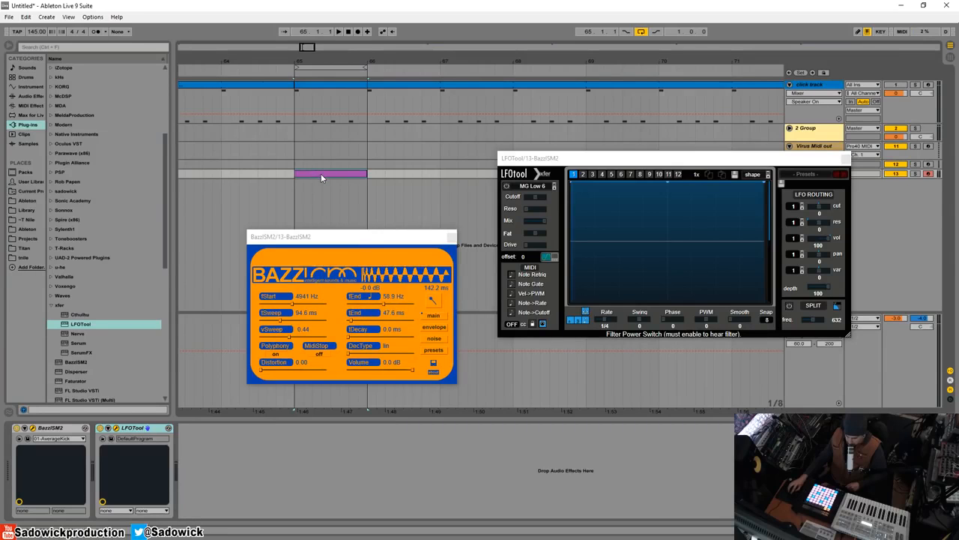
double_click(321, 173)
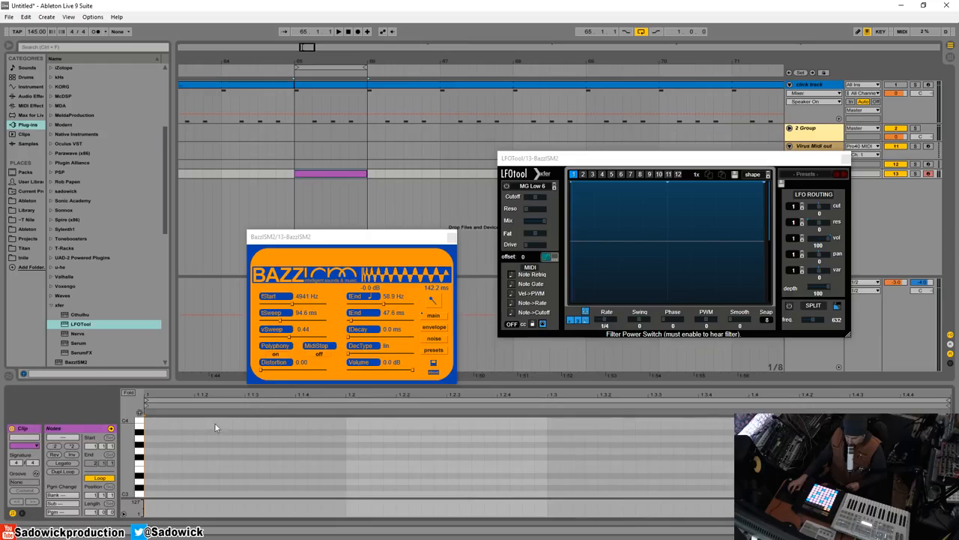
- Set the clip grid to 1/4 and add four consecutive quarter notes on C3 to fill the bar
right_click(189, 450)
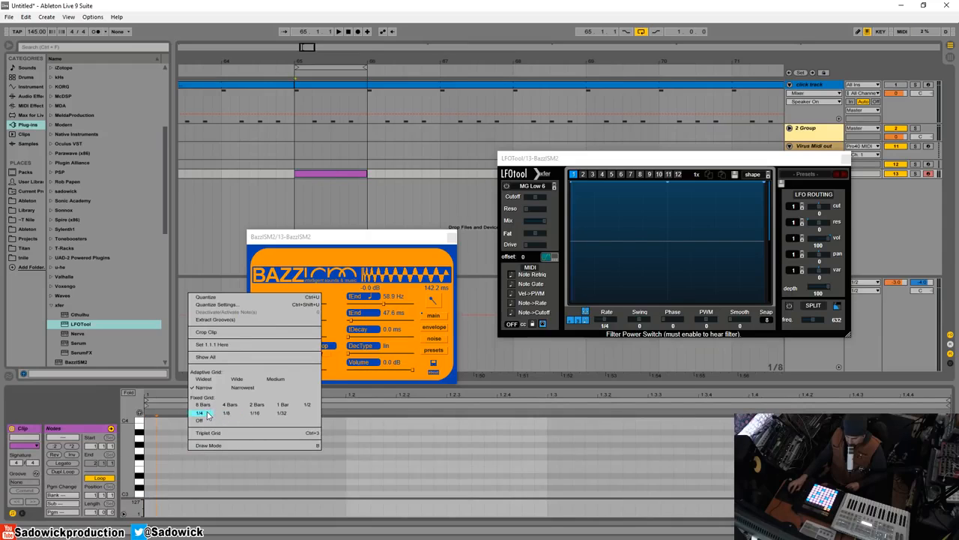
left_click(208, 414)
double_click(152, 494)
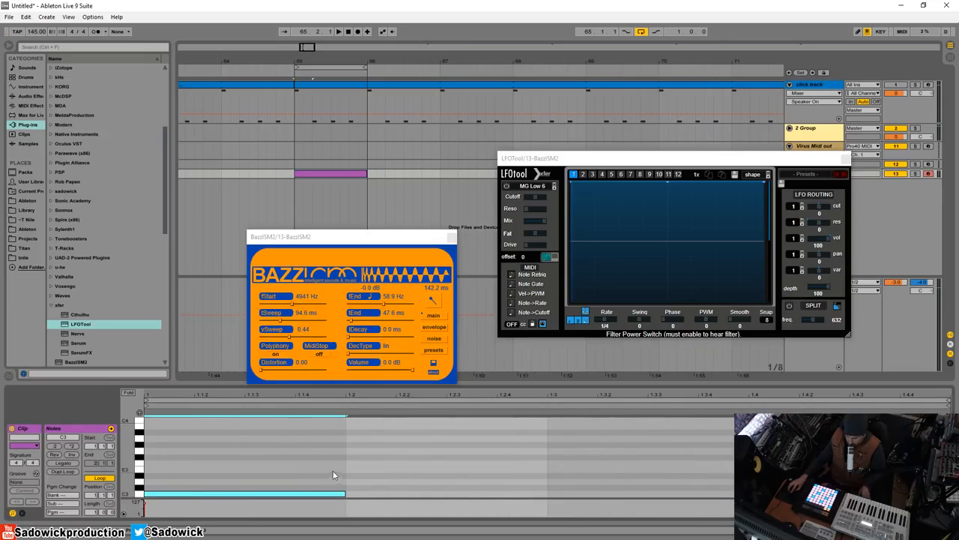
left_click(284, 455)
double_click(354, 494)
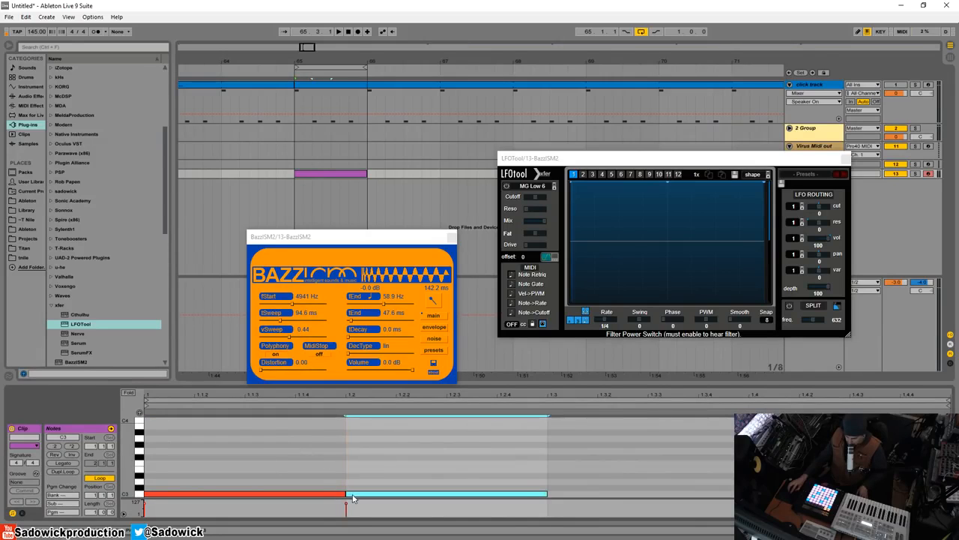
double_click(555, 496)
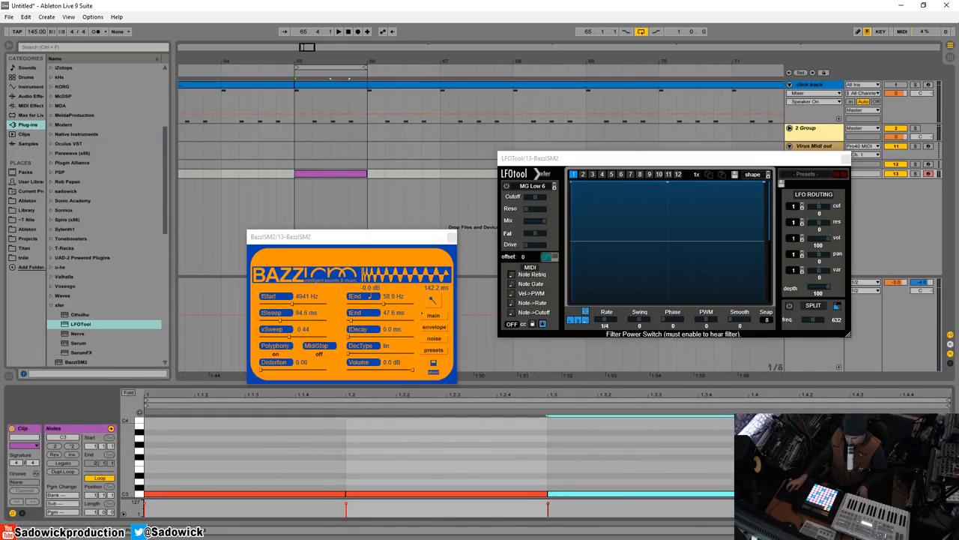
double_click(759, 494)
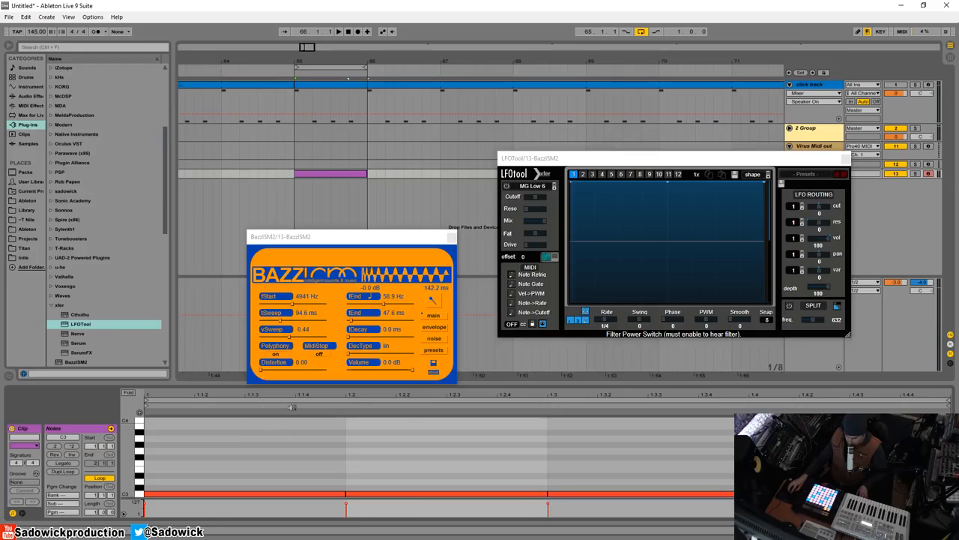
- Enlarge the clip editor, play the loop to display the kick's waveform in LFOTool, and reposition the BazzISM2 window
left_click_drag(506, 381, 507, 349)
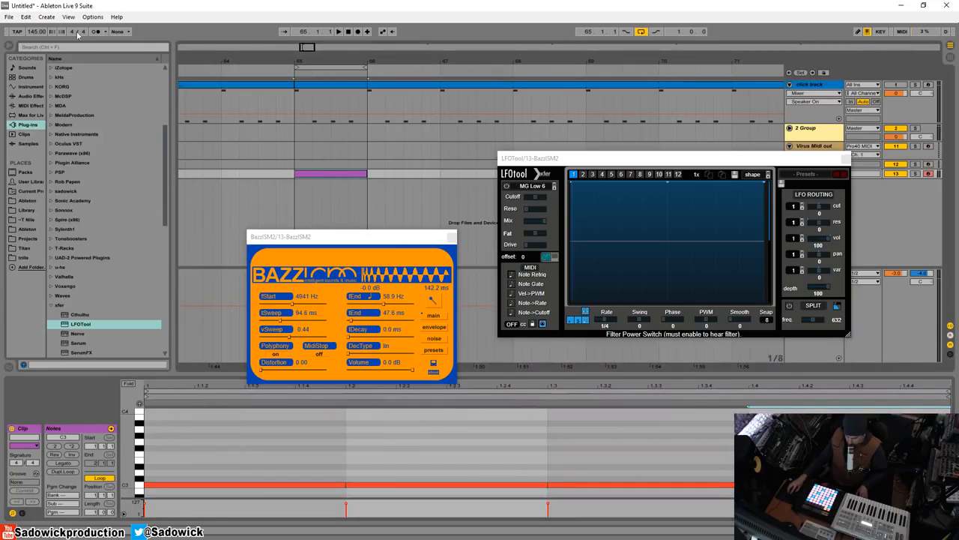
key("space")
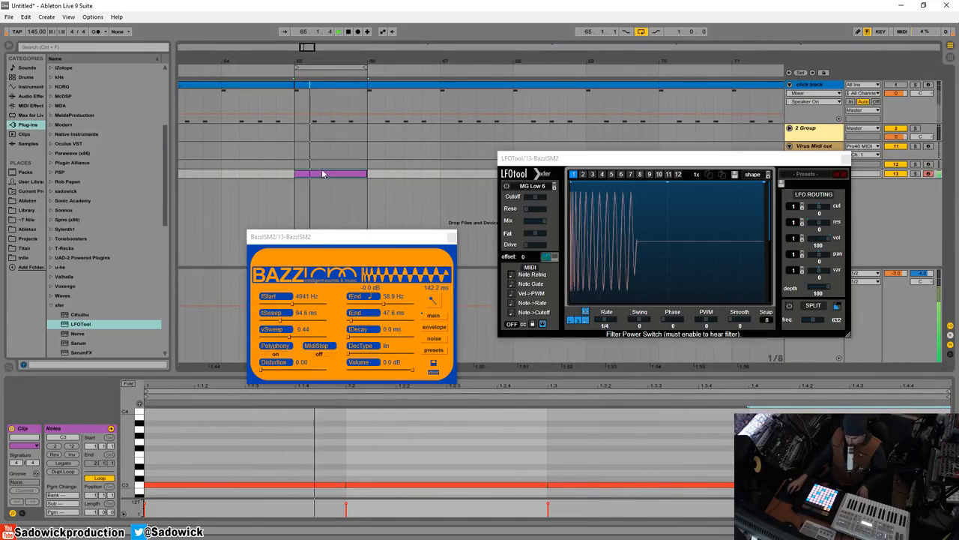
key("space")
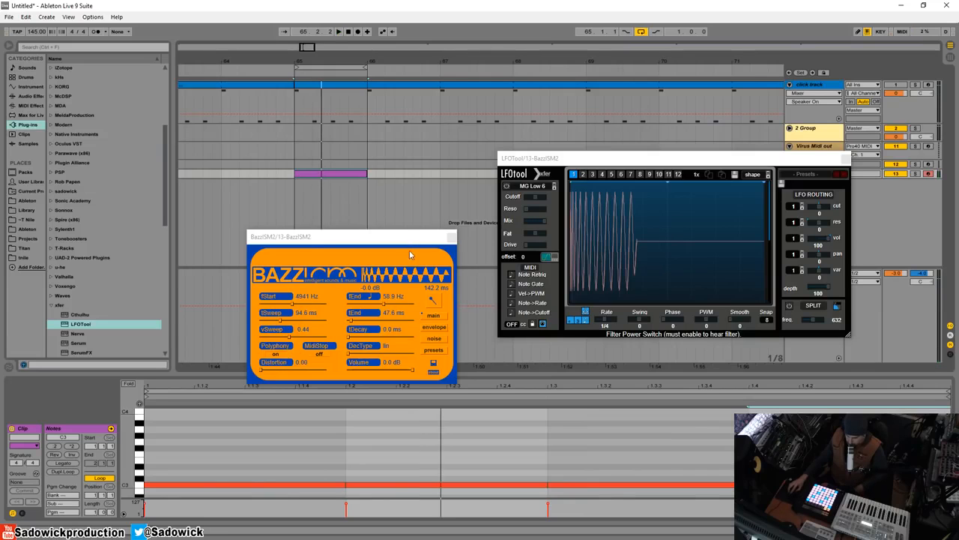
left_click_drag(410, 240, 401, 209)
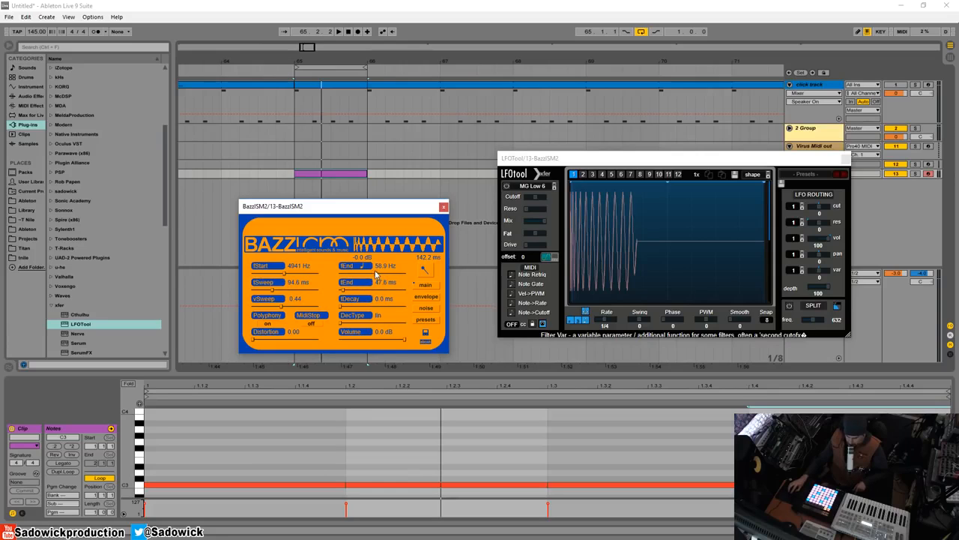
- Audition the kick with BazzISM2's fEnd frequency raised to 90.0 Hz and lowered to 20.0 Hz
left_click_drag(376, 276, 433, 276)
key("space")
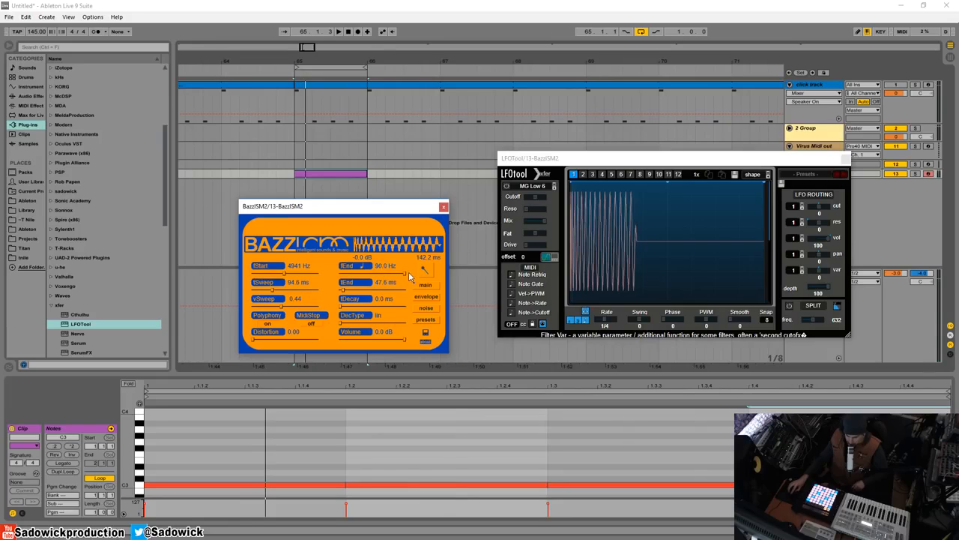
key("space")
left_click_drag(405, 278, 316, 277)
key("space")
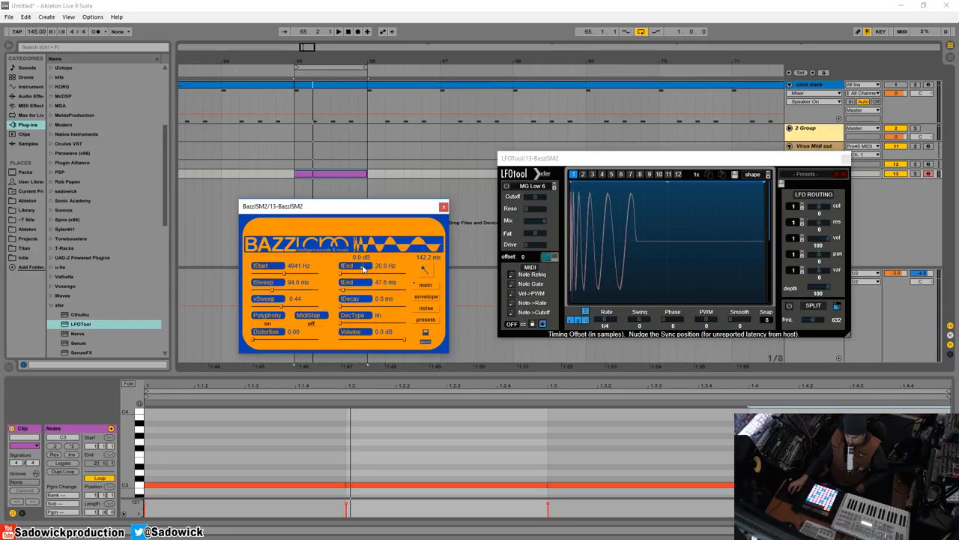
- Set BazzISM2's fEnd frequency to the note G0 (49.0 Hz) and play the loop
left_click(363, 268)
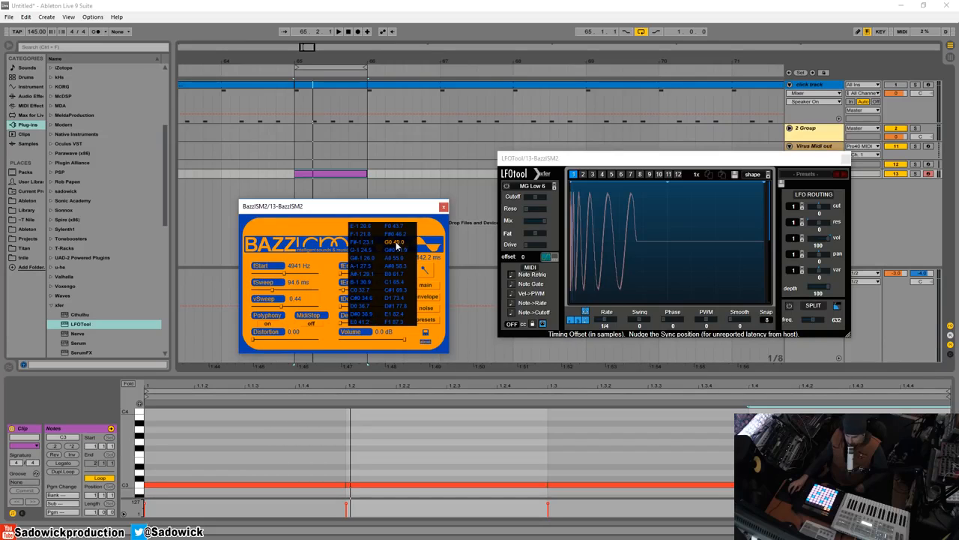
left_click(395, 243)
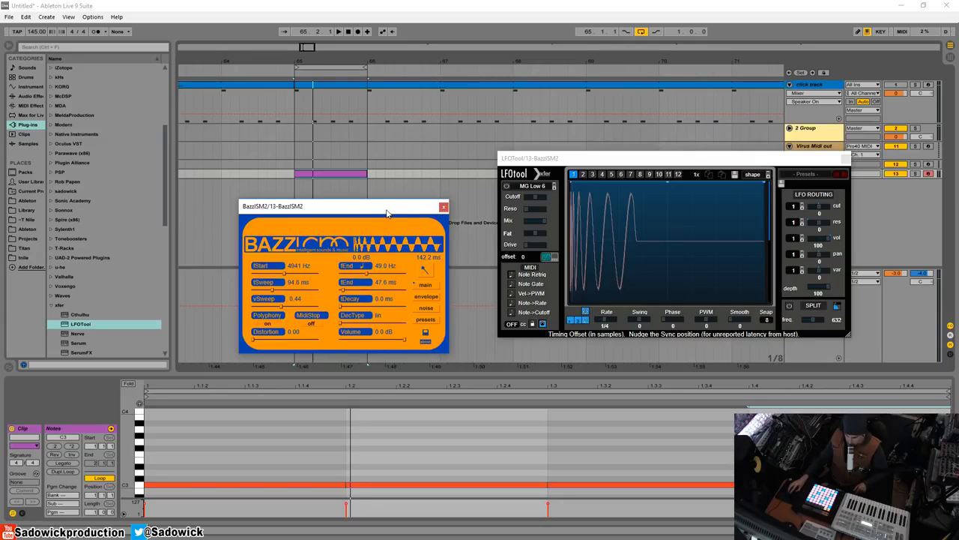
key("space")
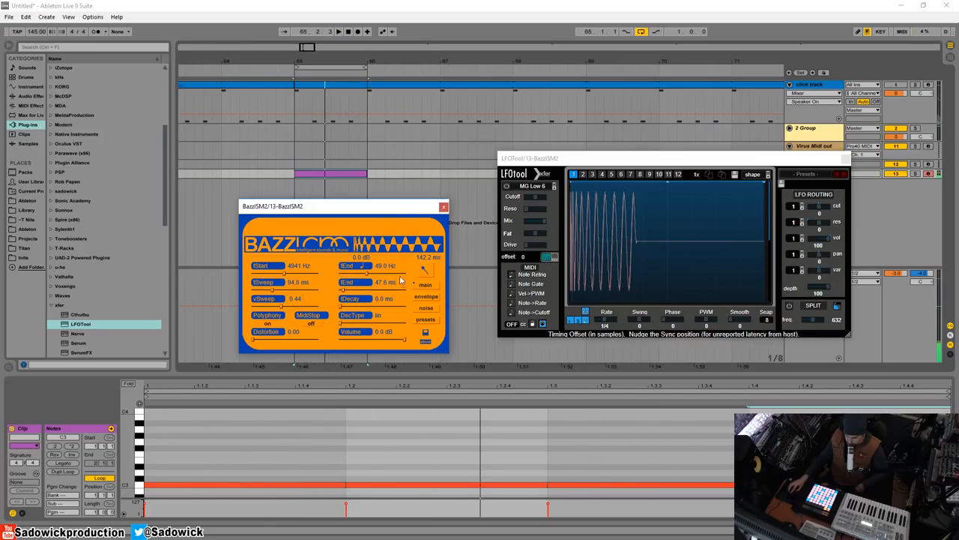
- Audition the kick with fStart lowered to 20 Hz, and gradually raise fStart to 5834 Hz
left_click_drag(284, 274, 245, 275)
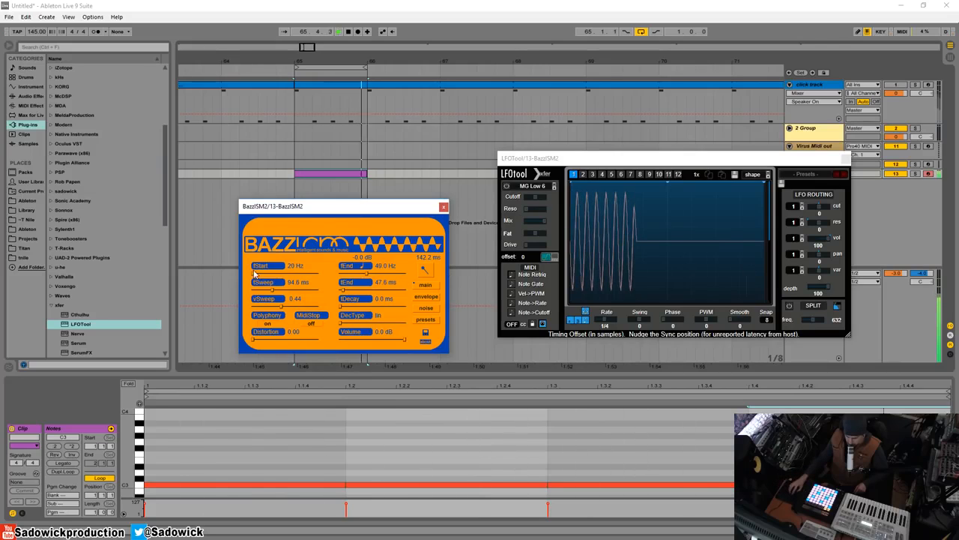
key("space")
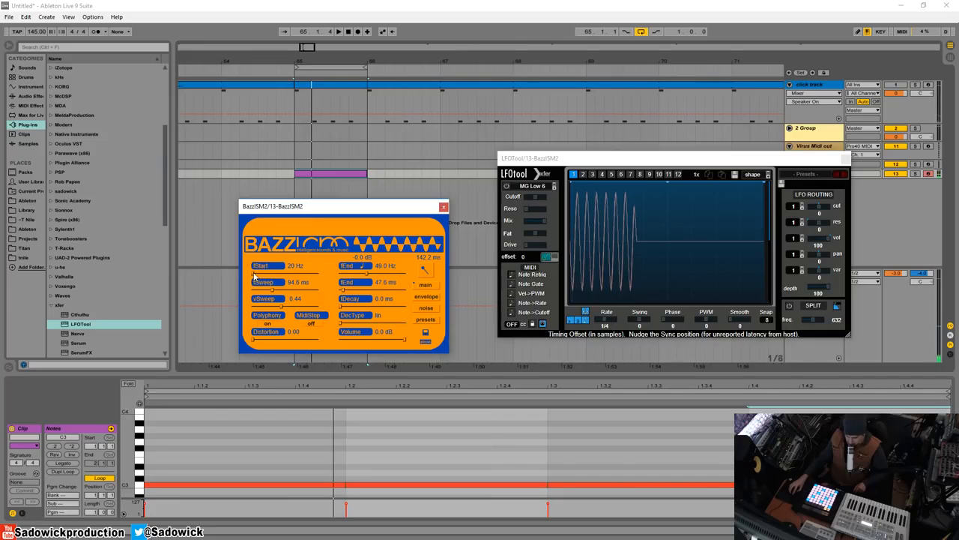
left_click_drag(254, 276, 285, 275)
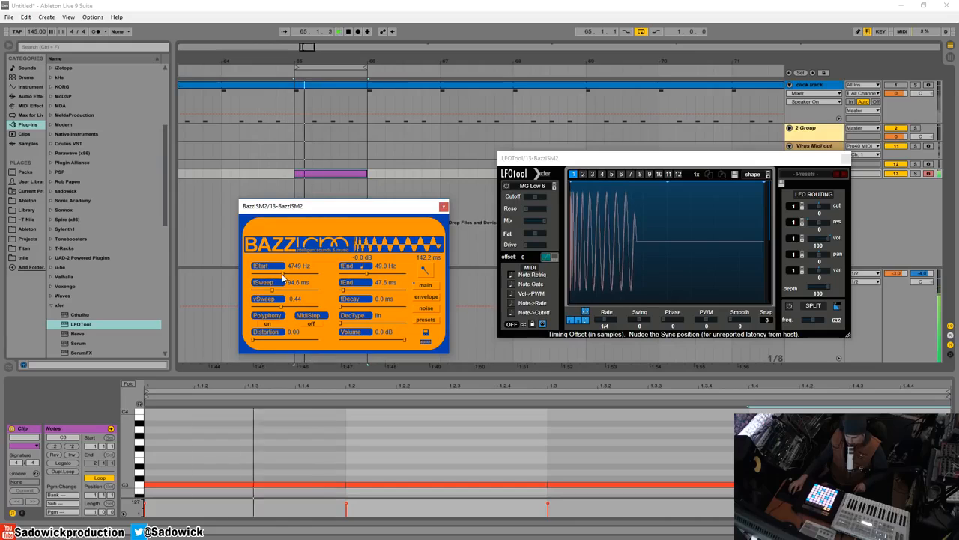
left_click_drag(284, 274, 286, 275)
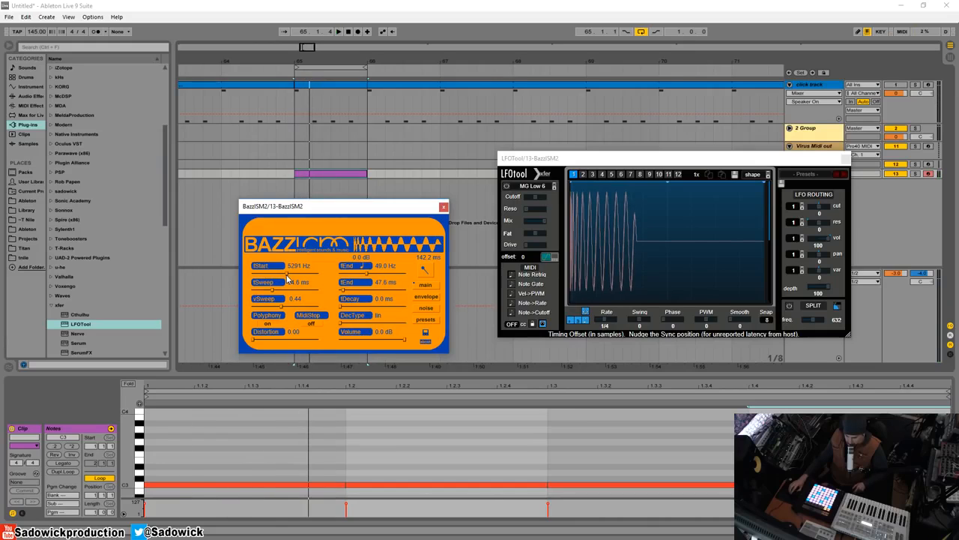
left_click_drag(289, 273, 290, 275)
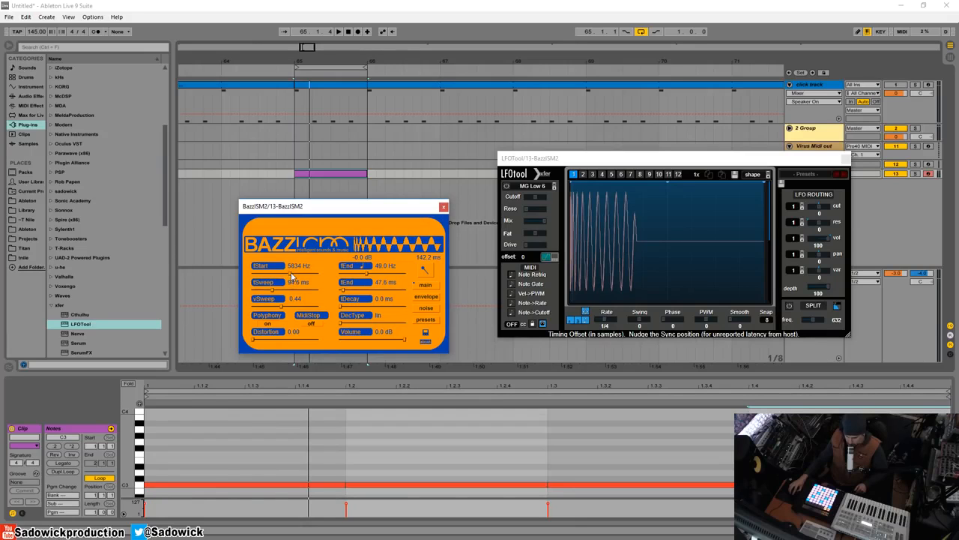
- Set BazzISM2's fStart to 10020 Hz, play the loop, and move the LFOTool window closer to BazzISM2
left_click_drag(292, 277, 332, 277)
key("space")
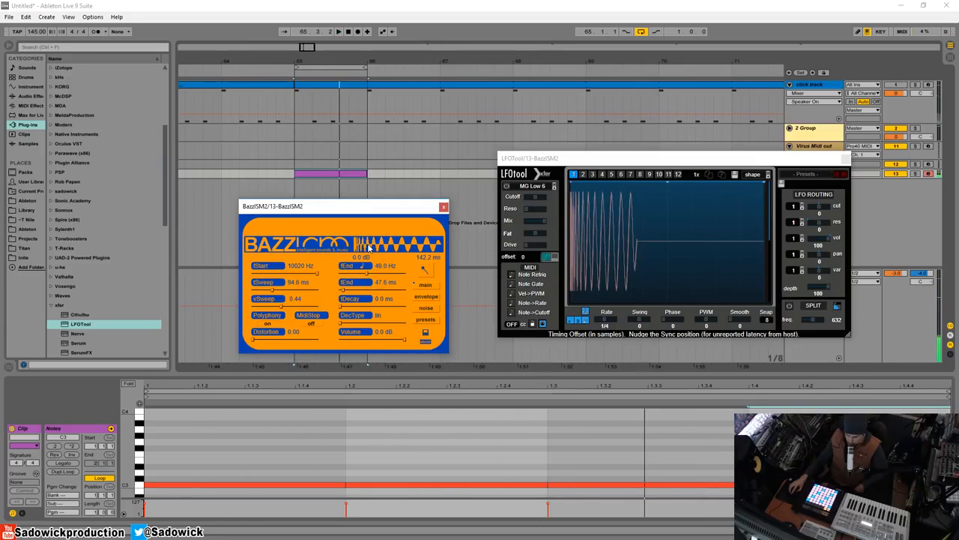
left_click_drag(634, 161, 613, 171)
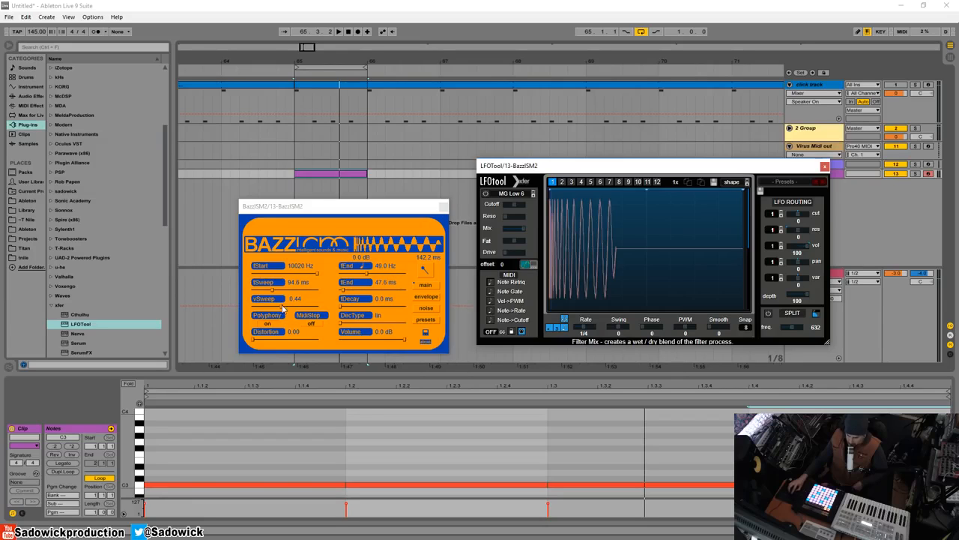
- Audition the kick with BazzISM2's vSweep lowered to 0.00, set vSweep to 0.27, and turn Polyphony off
left_click_drag(283, 307, 254, 307)
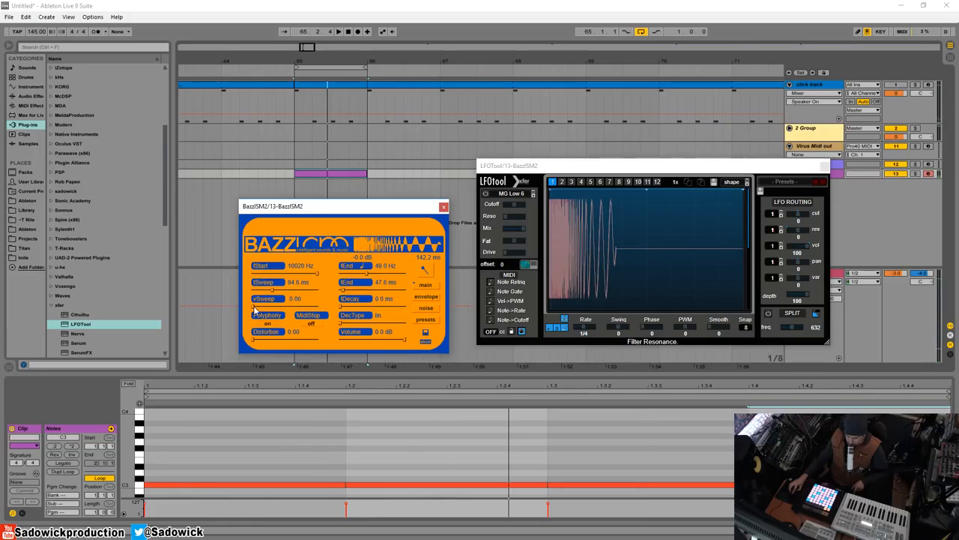
mouse_move(254, 306)
left_mouse_down()
mouse_move(351, 310)
mouse_move(266, 308)
left_mouse_up()
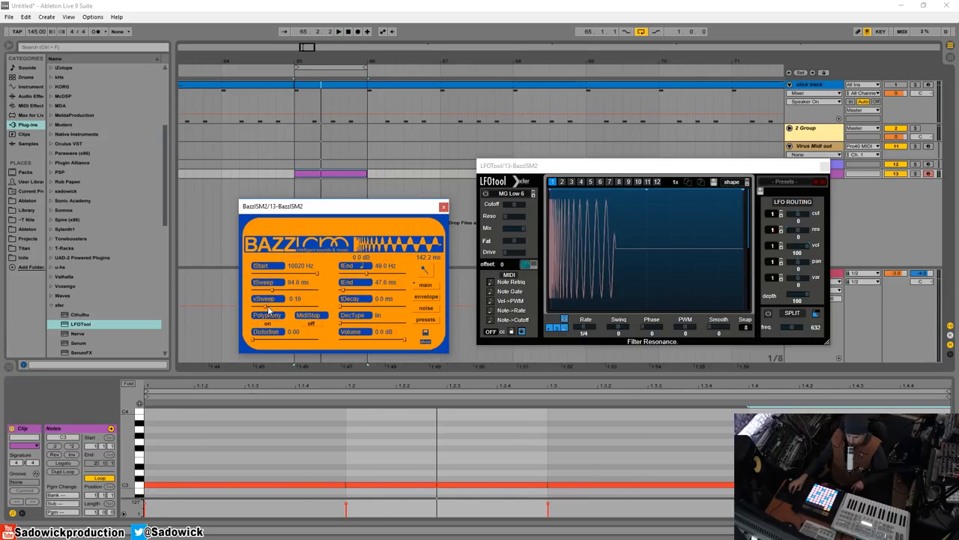
left_click_drag(269, 310, 270, 309)
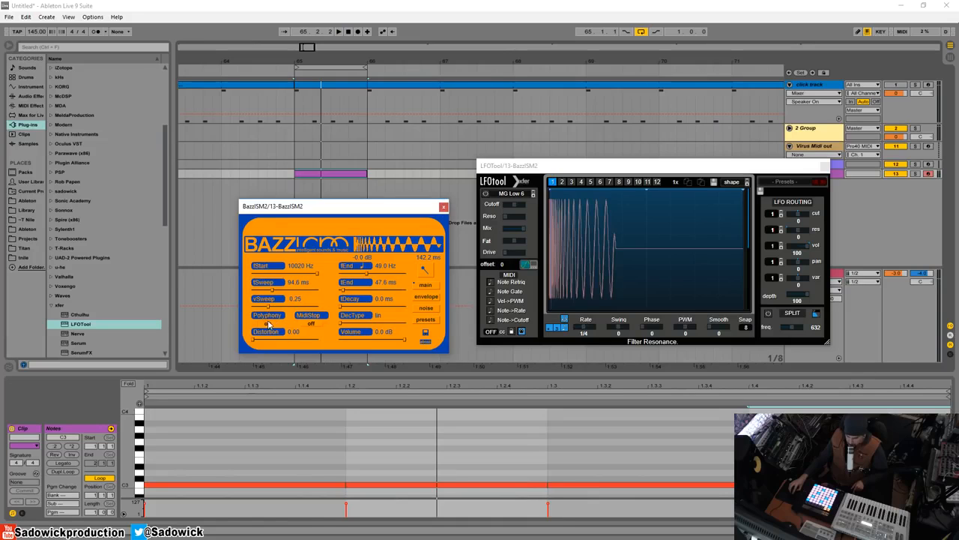
key("space")
left_click_drag(268, 307, 270, 306)
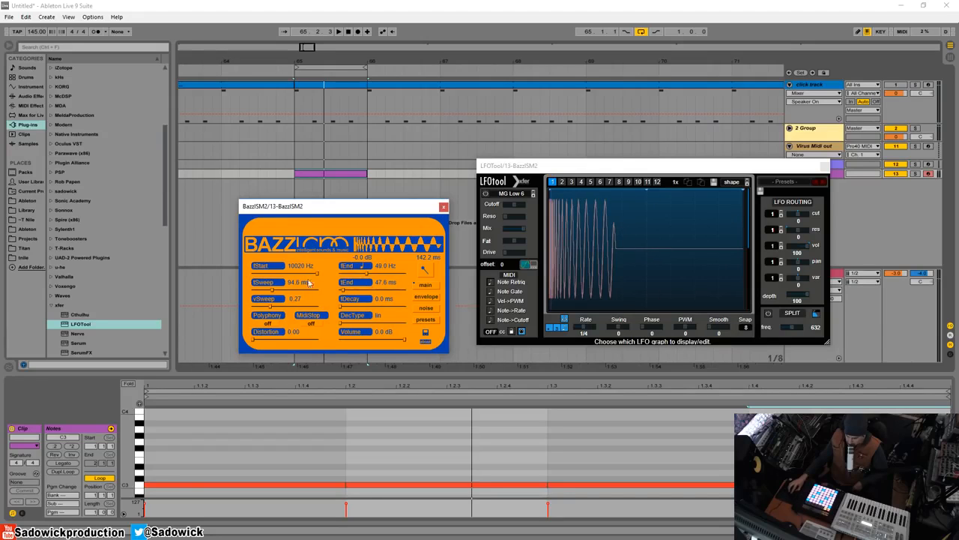
- Lengthen the kick by raising BazzISM2's tEnd to 93.0 ms while the loop plays, and stop playback
key("space")
left_click_drag(343, 292, 346, 295)
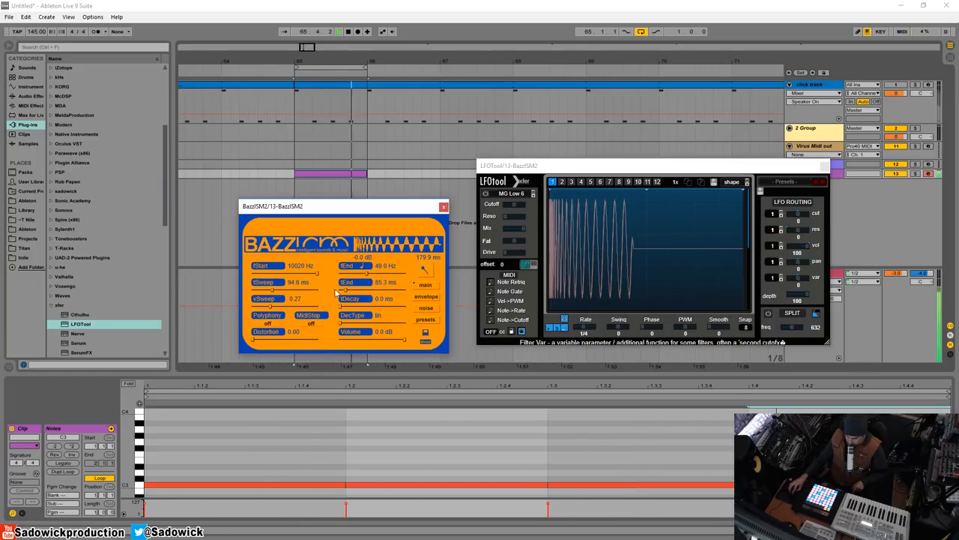
left_click_drag(346, 291, 347, 290)
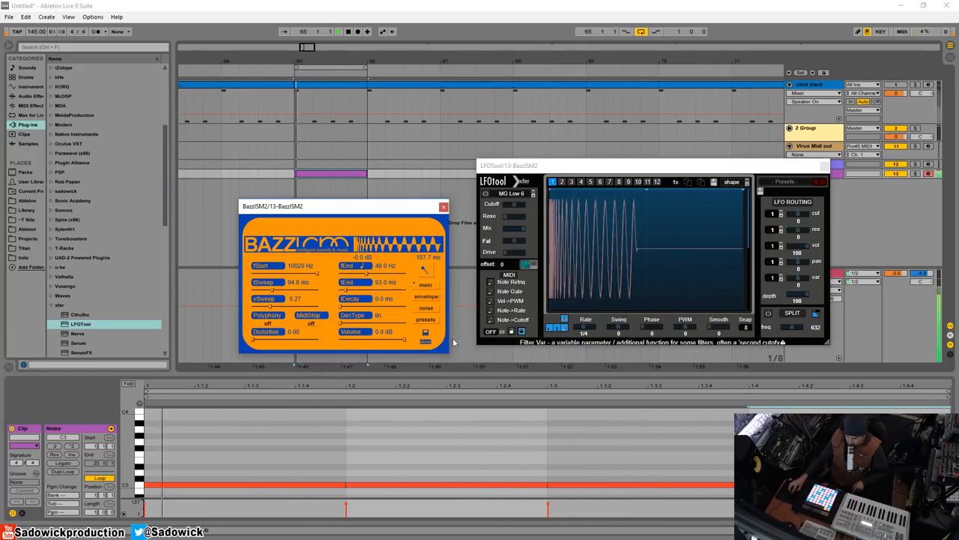
key("space")
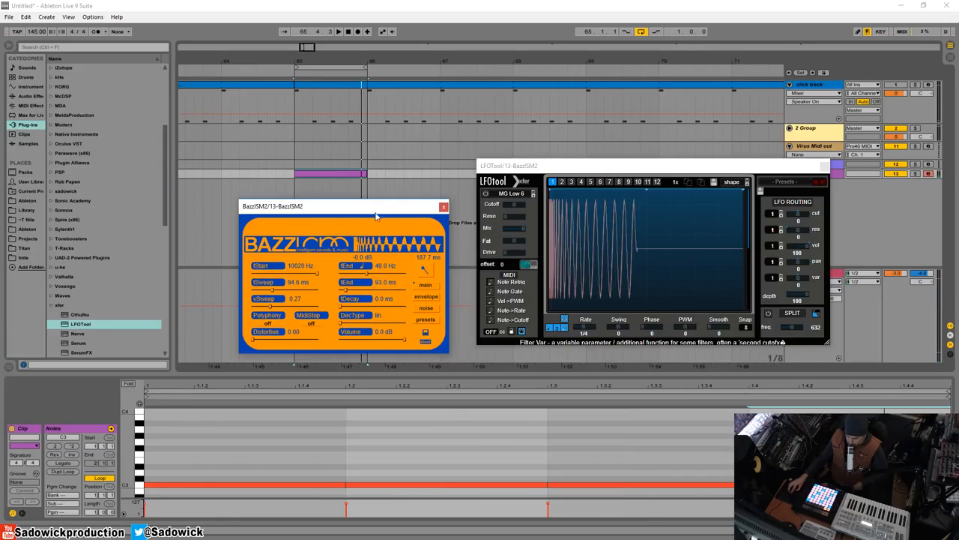
- Move the BazzISM2 window farther from LFOTool and play the loop in short passes to hear the kick's ending
mouse_move(377, 210)
left_mouse_down()
mouse_move(315, 188)
mouse_move(321, 166)
left_mouse_up()
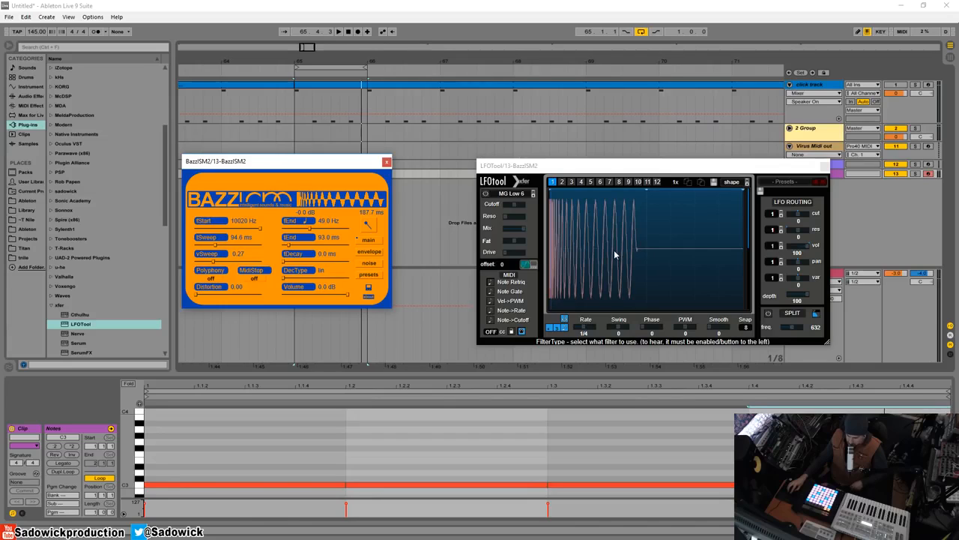
key("space")
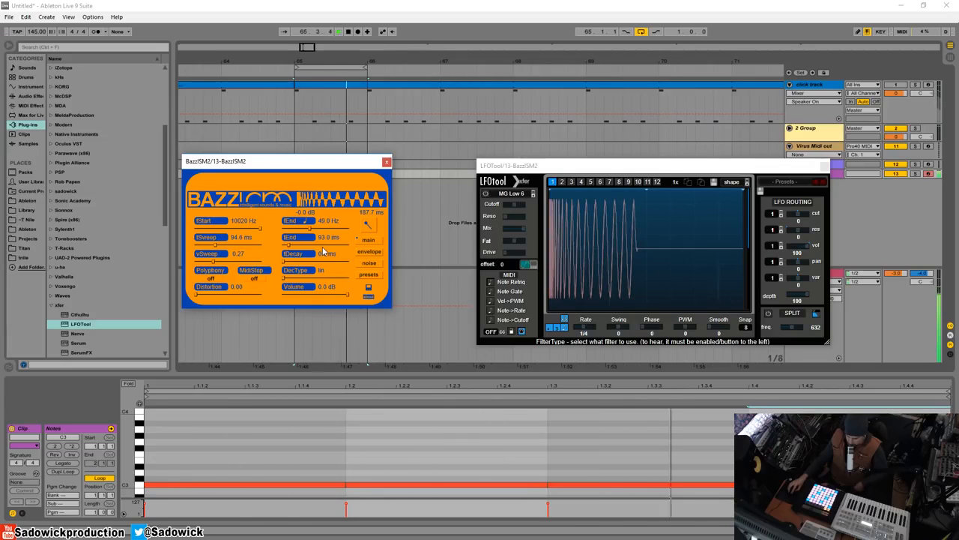
key("space")
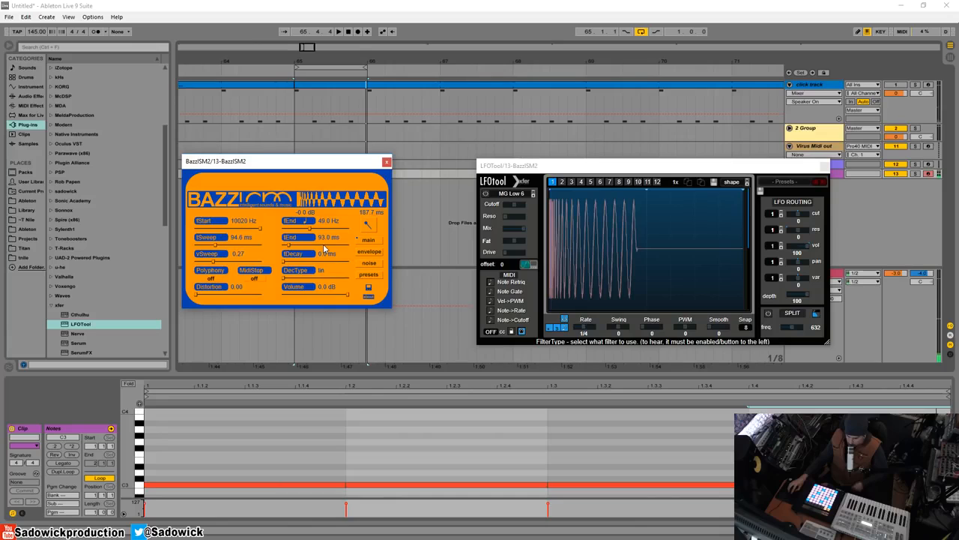
key("space")
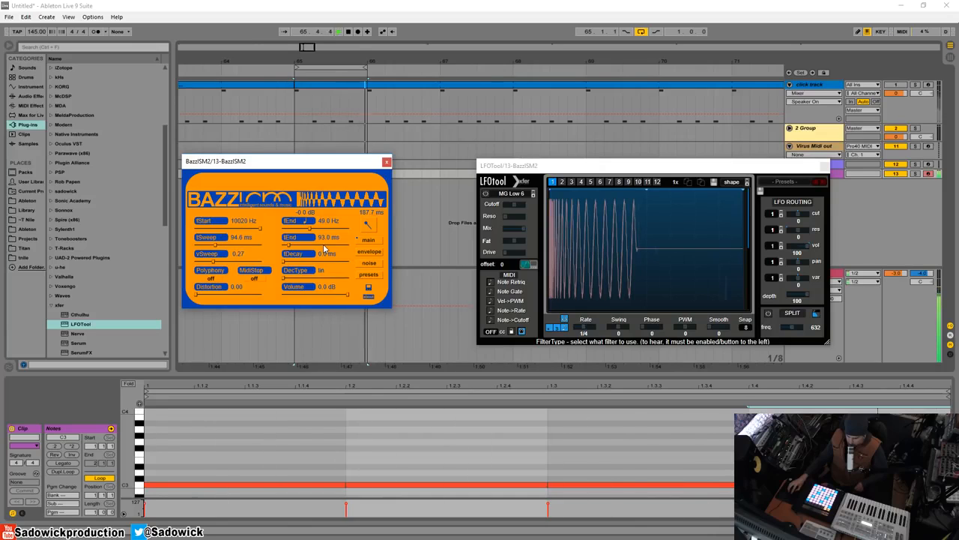
key("space")
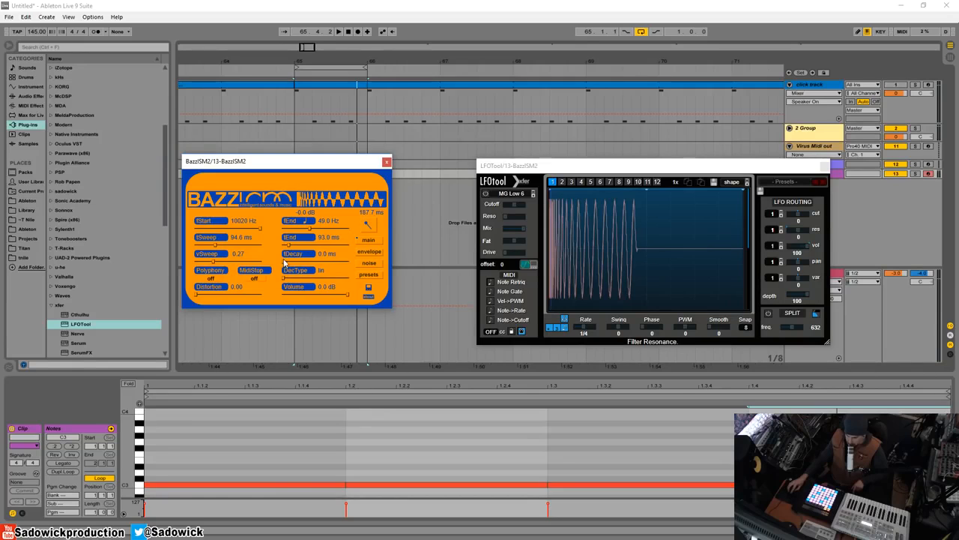
- Fade the kick's tail with tDecay at 85.8 ms, and shift DecType partway from lin toward exp
mouse_move(285, 263)
left_mouse_down()
mouse_move(337, 261)
mouse_move(278, 254)
left_mouse_up()
left_click_drag(284, 262, 312, 267)
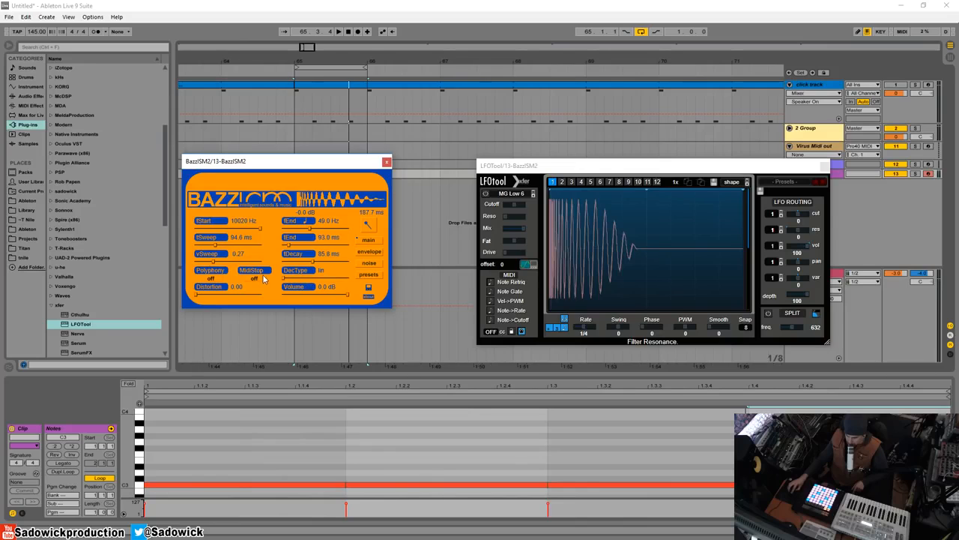
mouse_move(284, 277)
left_mouse_down()
mouse_move(344, 278)
mouse_move(271, 284)
mouse_move(389, 291)
mouse_move(283, 287)
left_mouse_up()
key("space")
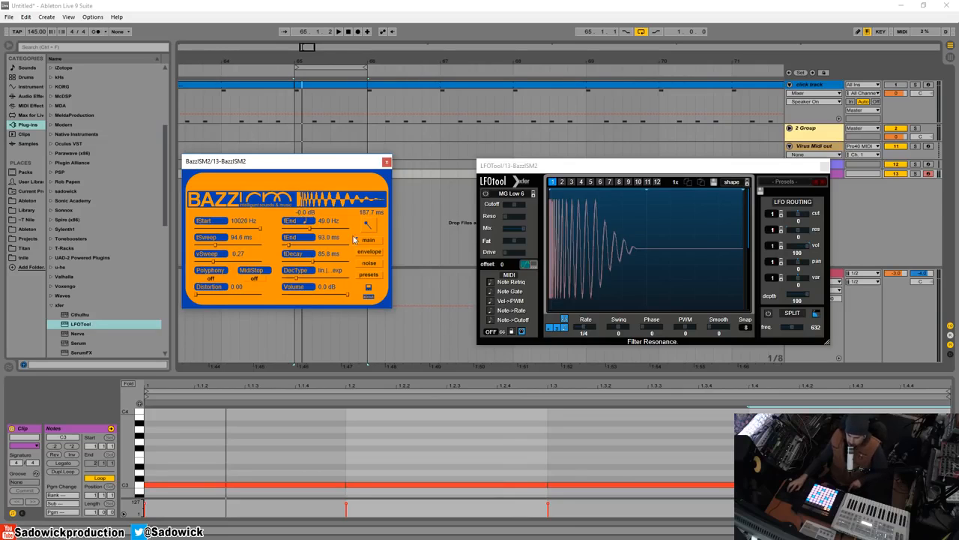
- With the loop playing, set tEnd to 131.8 ms, try tDecay at 154.5 ms, and set tDecay to 82.5 ms
mouse_move(287, 166)
left_mouse_down()
mouse_move(330, 130)
mouse_move(276, 171)
mouse_move(282, 178)
left_mouse_up()
key("space")
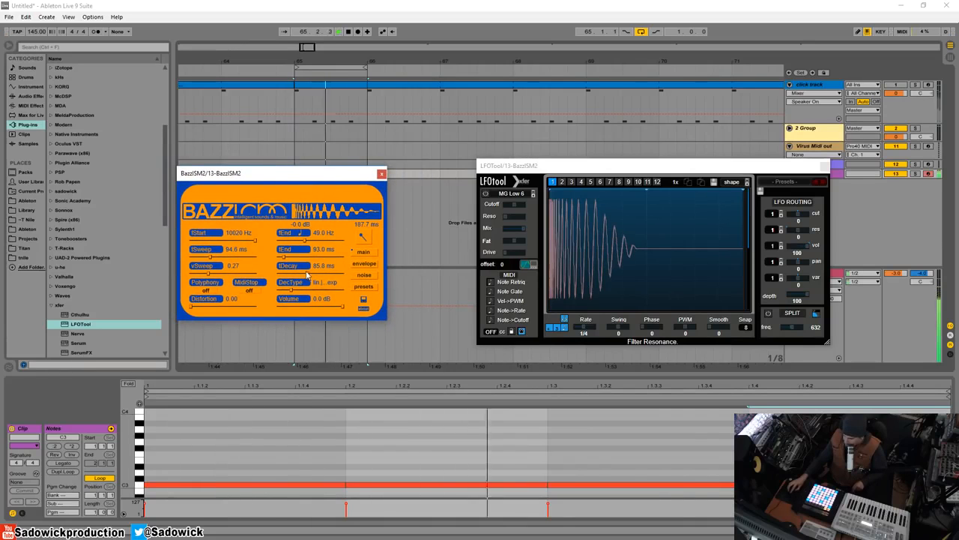
mouse_move(308, 274)
left_mouse_down()
mouse_move(287, 261)
mouse_move(306, 278)
left_mouse_up()
key("space")
key("space")
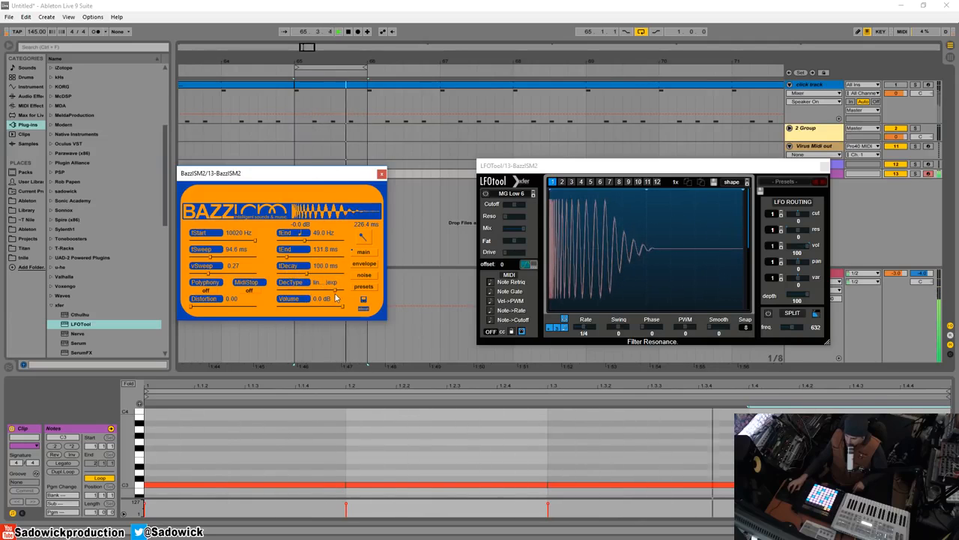
mouse_move(300, 274)
left_mouse_down()
mouse_move(289, 274)
mouse_move(315, 275)
left_mouse_up()
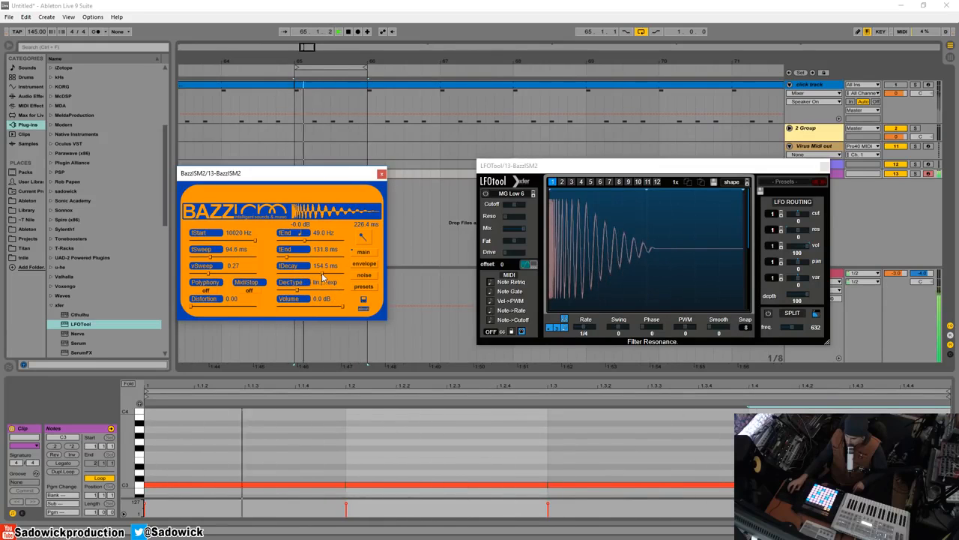
left_click_drag(312, 275, 301, 275)
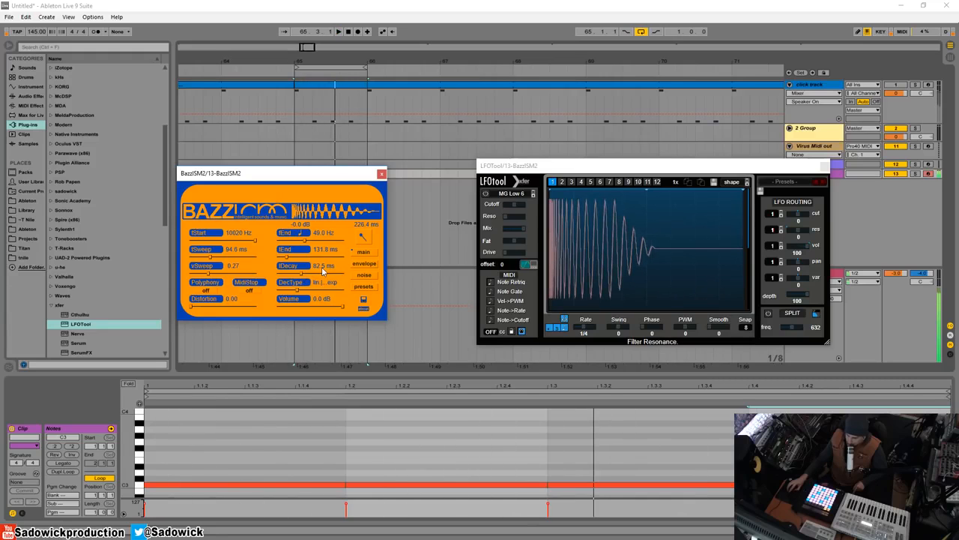
- Move LFOTool closer and shape BazzISM2's volume envelope with an early dip, a full-level middle point and a lowered end point
left_click_drag(703, 168, 669, 140)
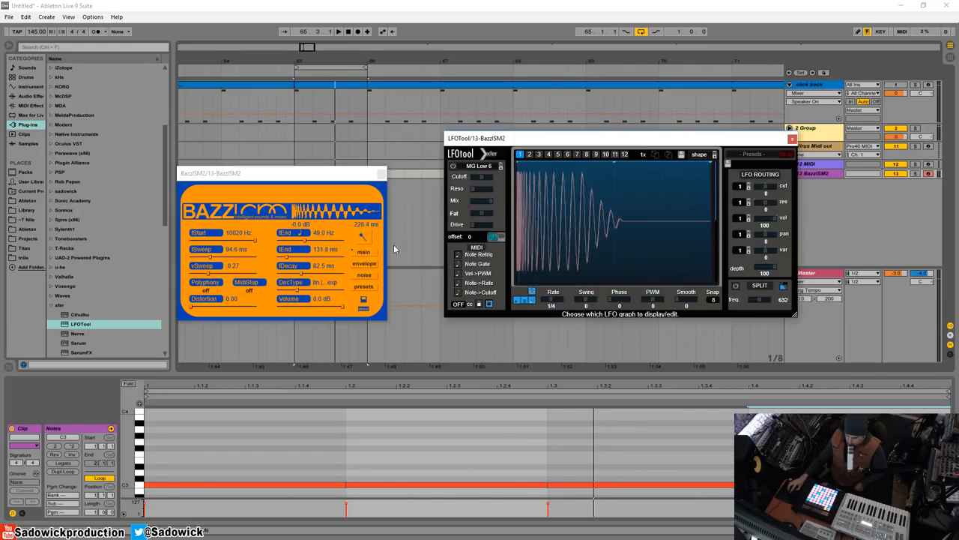
left_click(364, 263)
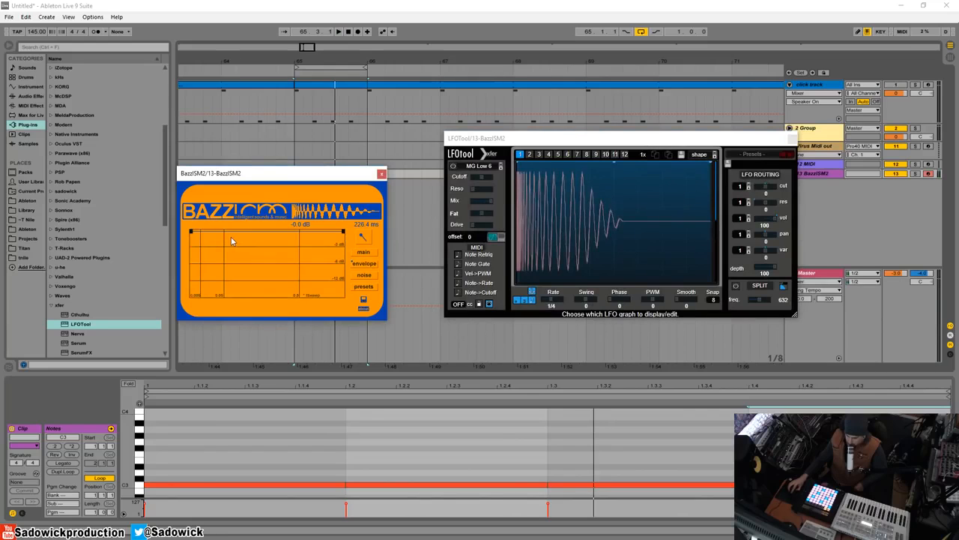
mouse_move(231, 241)
left_mouse_down()
mouse_move(212, 256)
mouse_move(231, 255)
left_mouse_up()
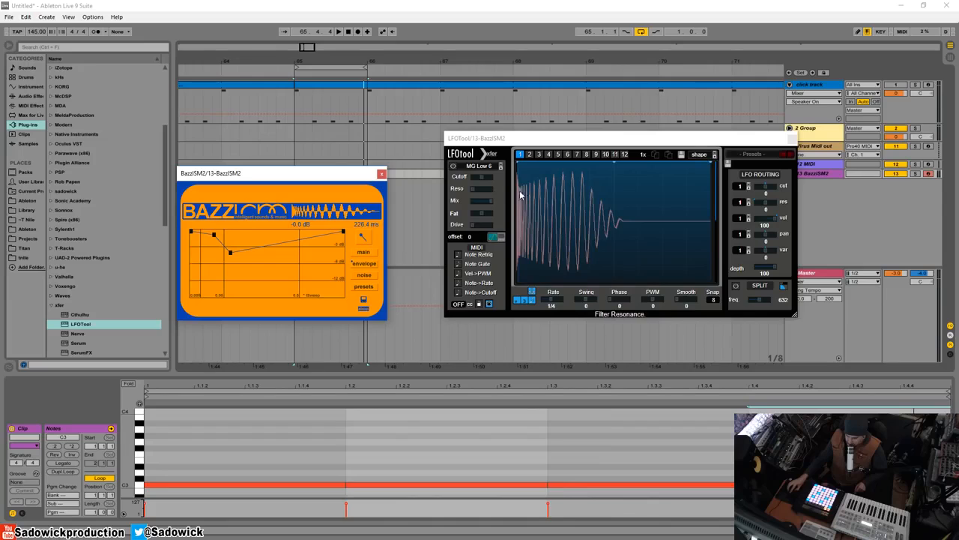
mouse_move(232, 258)
left_mouse_down()
mouse_move(254, 265)
mouse_move(237, 263)
left_mouse_up()
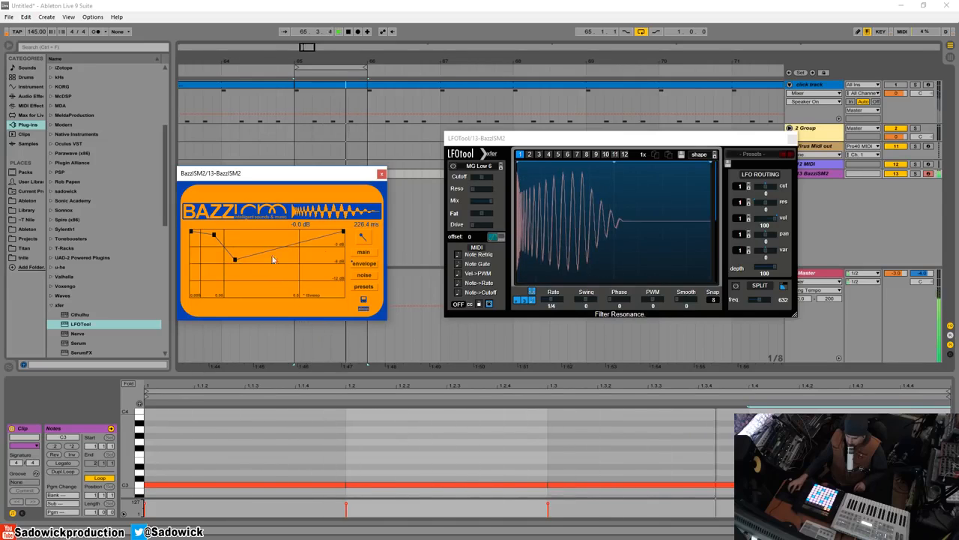
left_click_drag(318, 244, 283, 225)
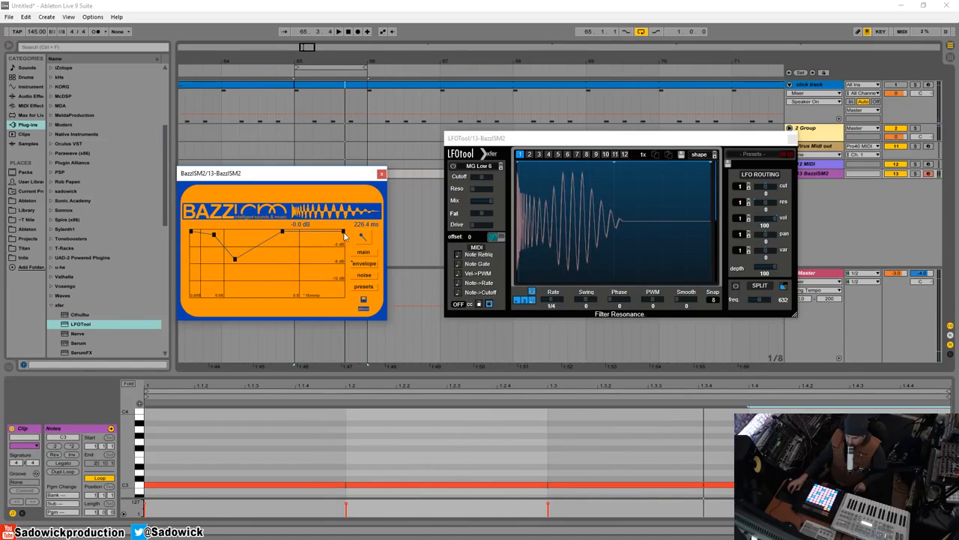
left_click_drag(345, 236, 357, 266)
key("space")
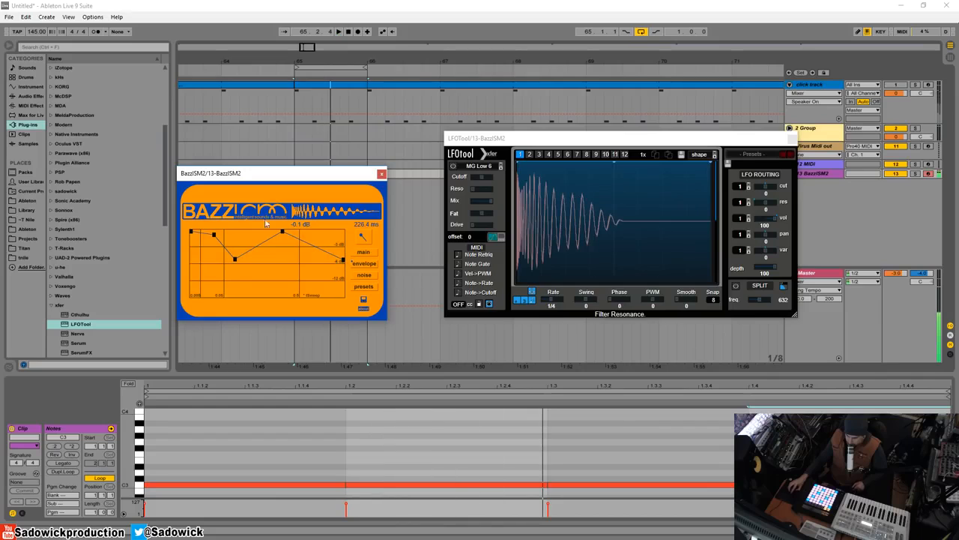
- Return to BazzISM2's main parameters, raise Distortion to 0.84, and audition the kick in the loop
left_click(364, 252)
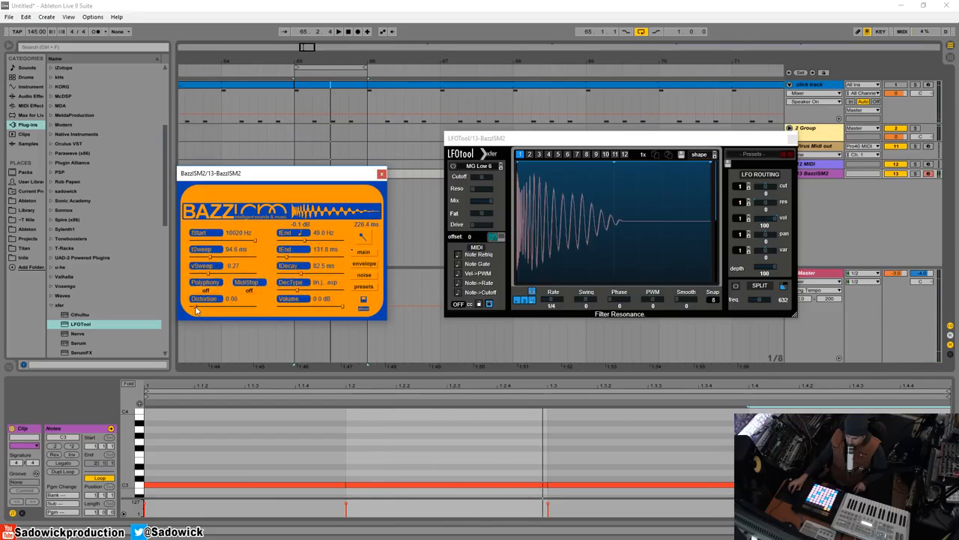
left_click_drag(188, 310, 245, 315)
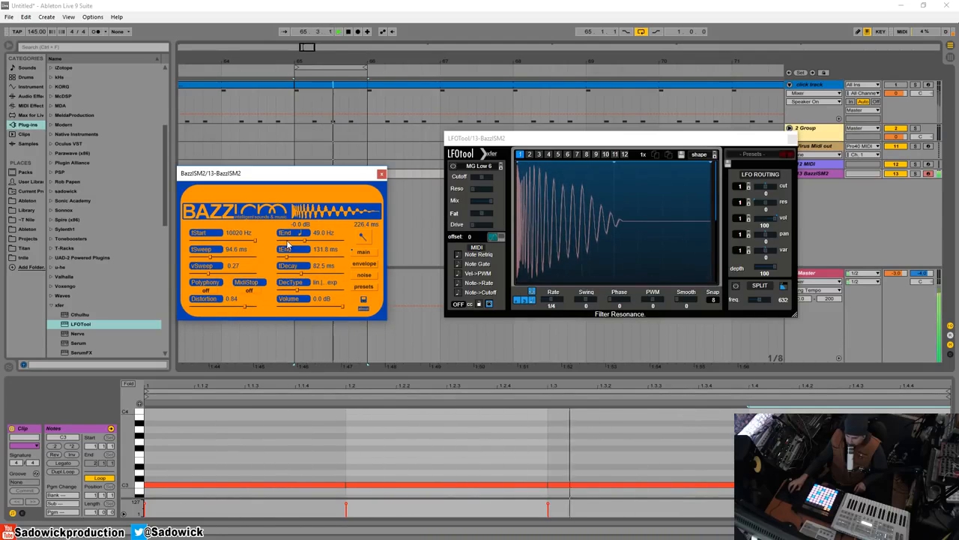
key("space")
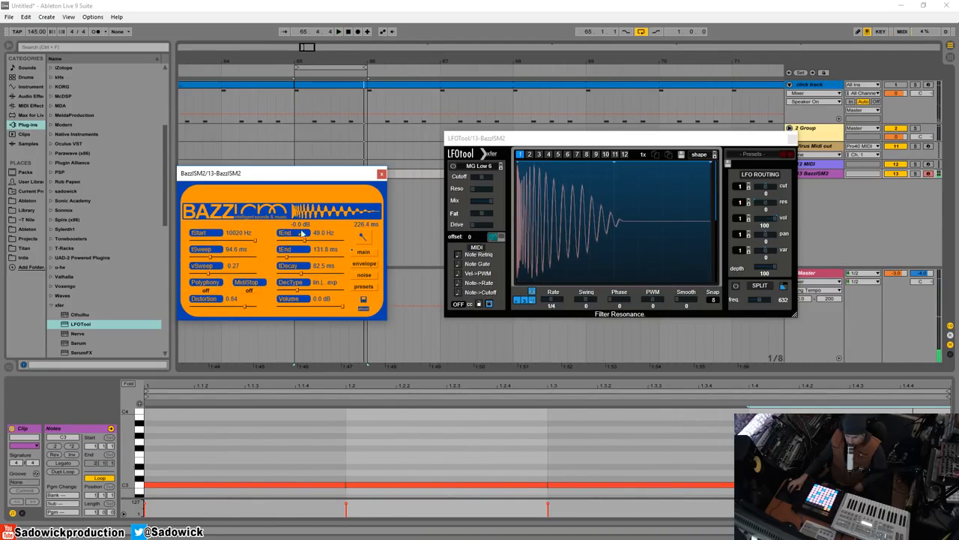